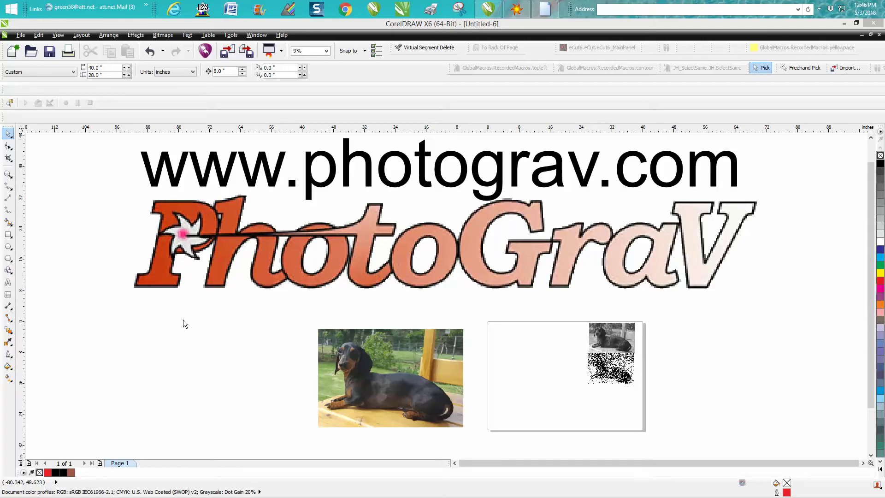
Zoom in on the dachshund photo, then closer on its front paws, then zoom back out
left_click(8, 174)
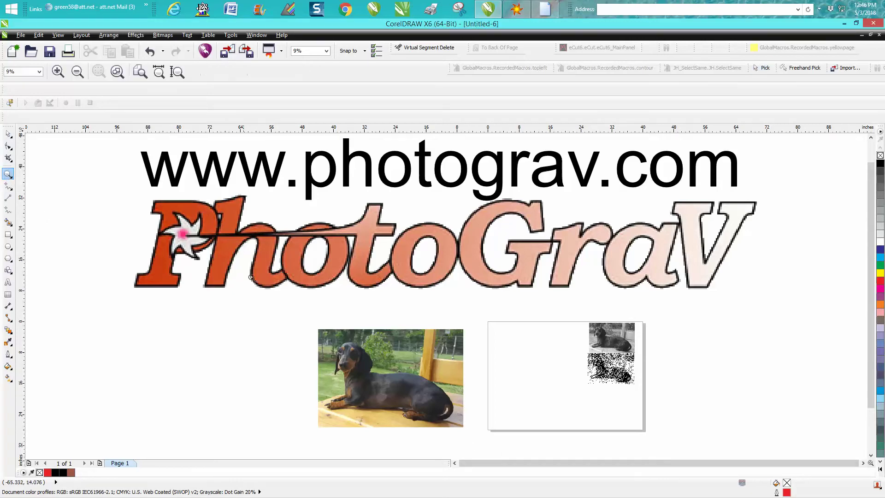
left_click_drag(291, 314, 487, 444)
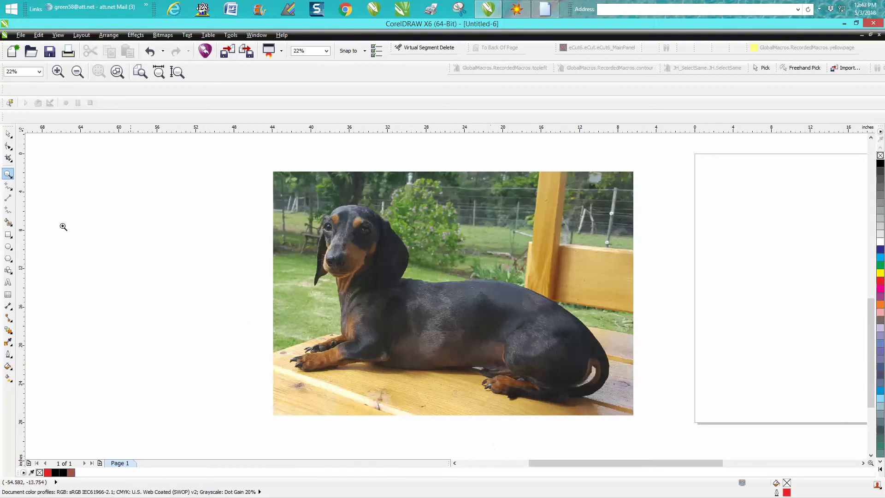
left_click(8, 133)
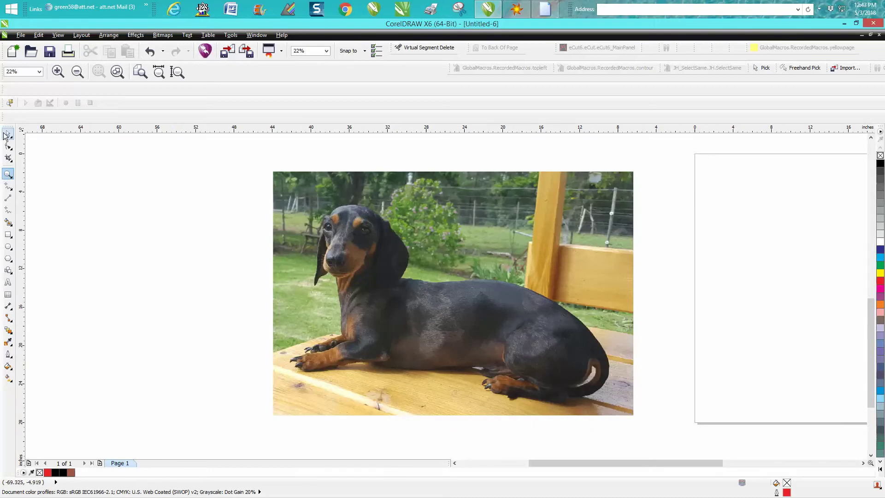
left_click(322, 187)
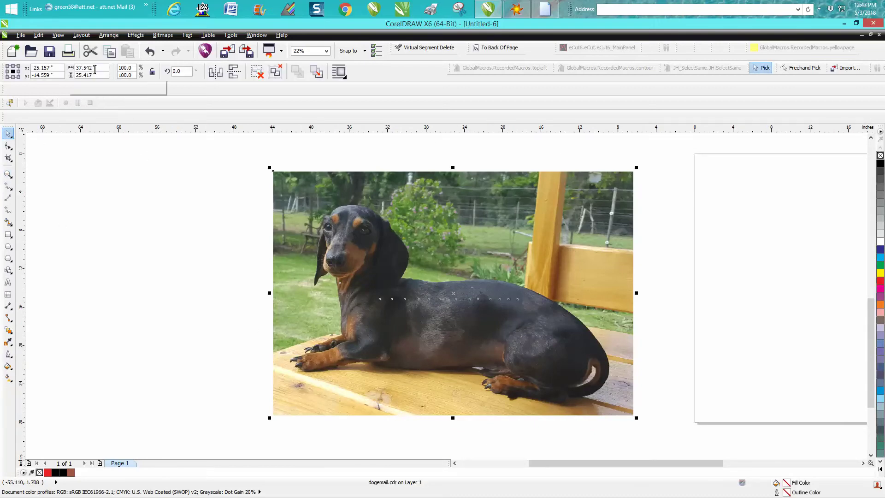
left_click(8, 174)
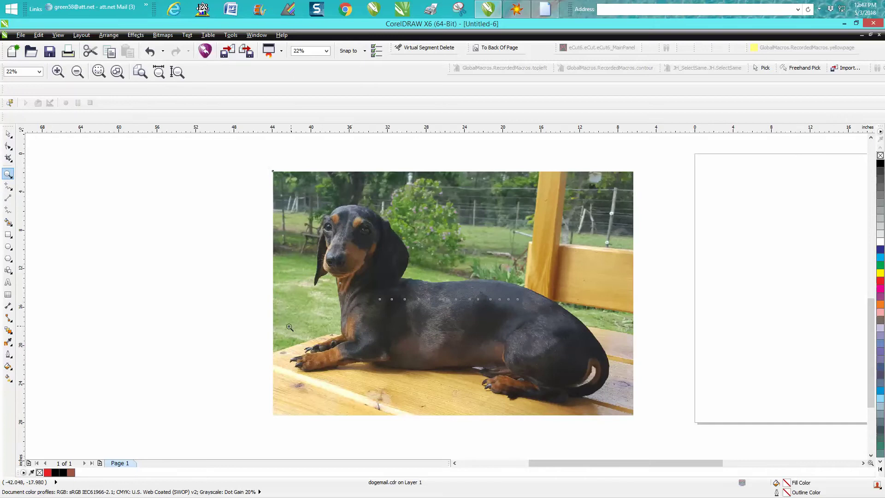
left_click_drag(287, 330, 349, 381)
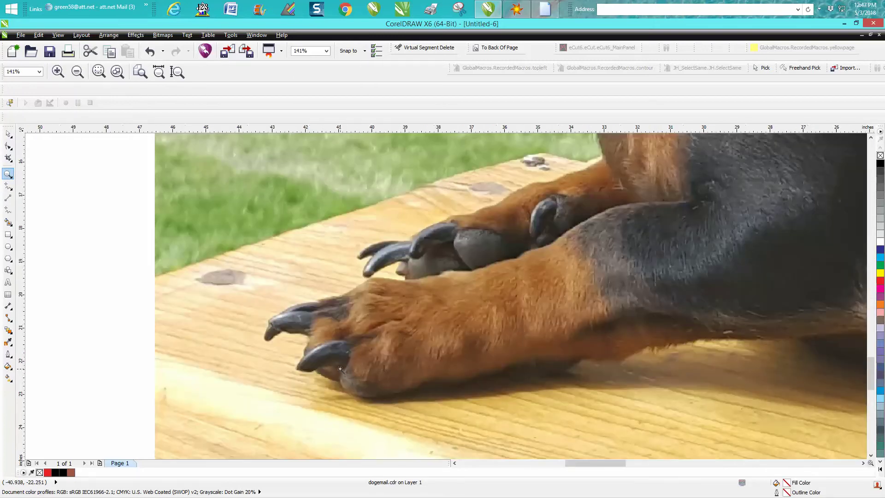
scroll(338, 363, "down", 4)
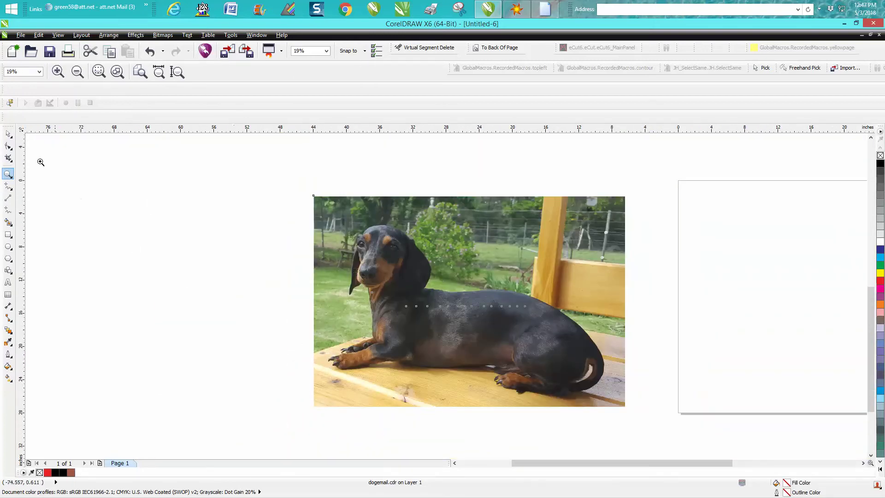
Clear the selection and zoom out to see more of the page
left_click(7, 133)
left_click(281, 205)
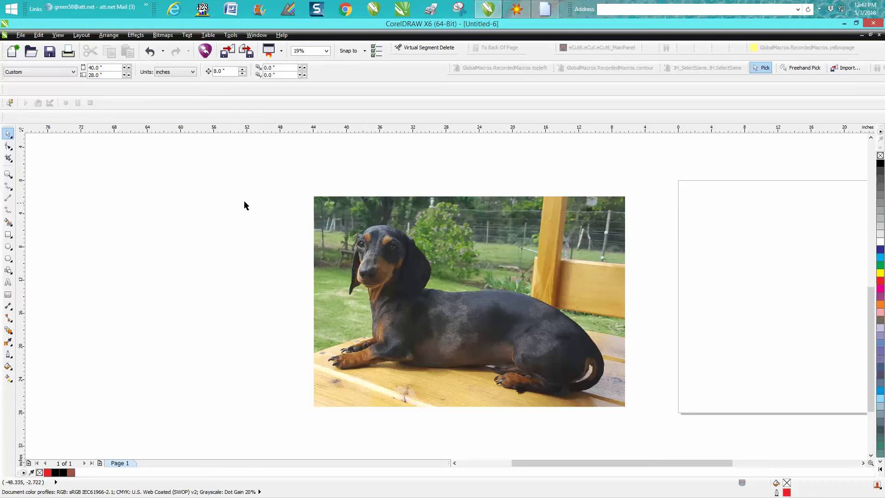
scroll(225, 207, "down", 2)
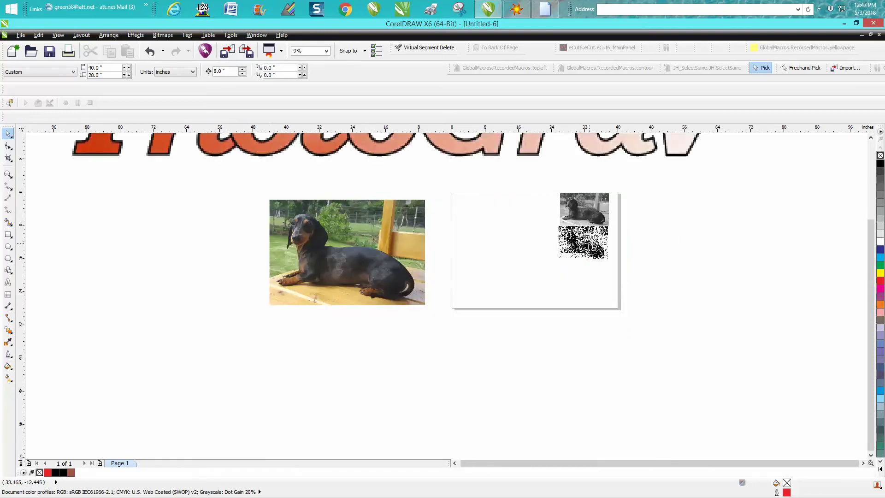
scroll(547, 249, "down", 1)
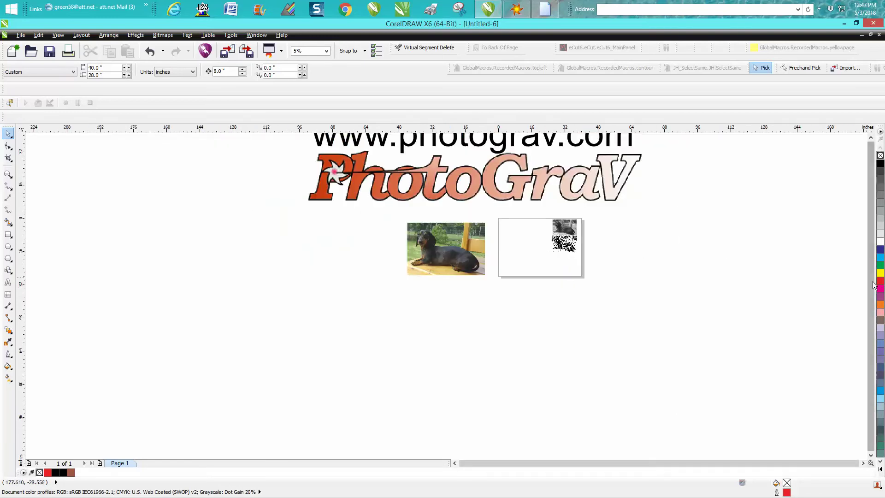
left_click(870, 137)
left_click(870, 137)
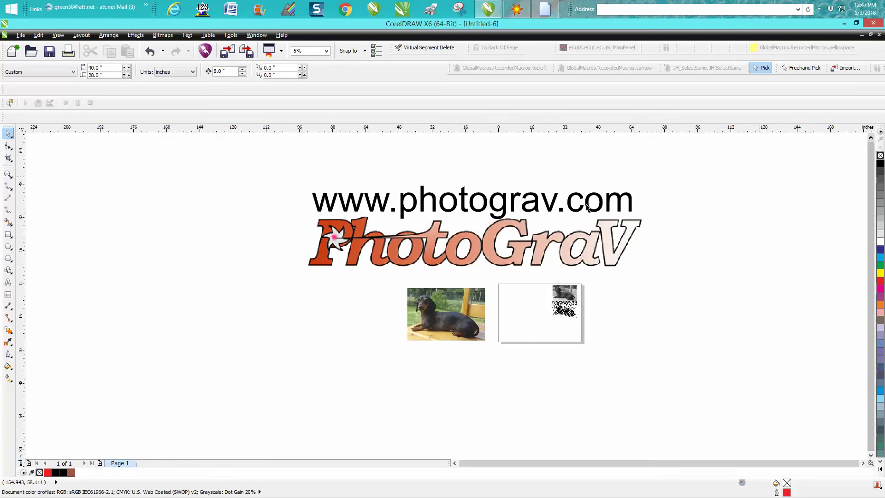
Zoom onto the PhotoGraV logo and web address, frame the logo and photos, and select the dog photo
left_click(7, 174)
left_click_drag(264, 173, 673, 299)
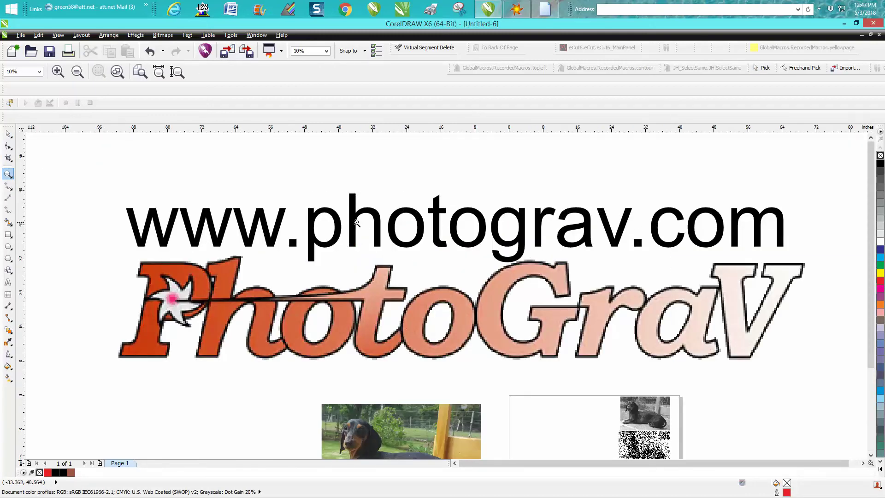
scroll(291, 216, "down", 3)
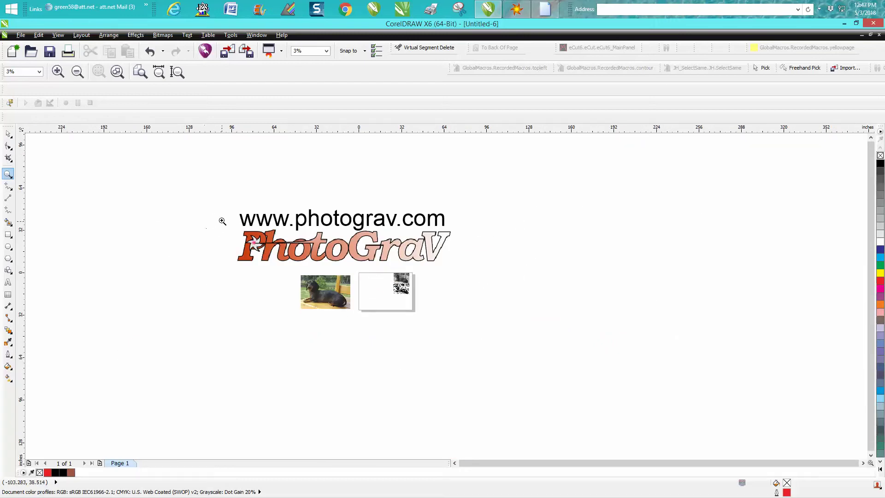
left_click_drag(227, 206, 475, 333)
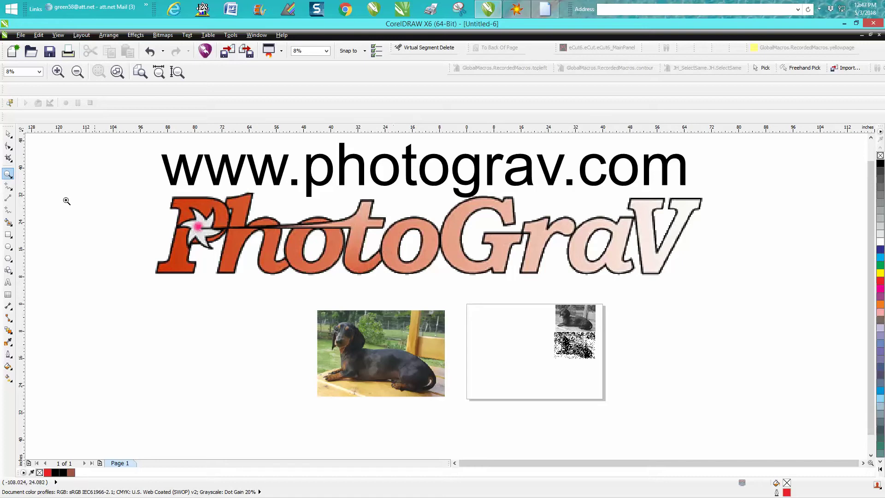
left_click(8, 134)
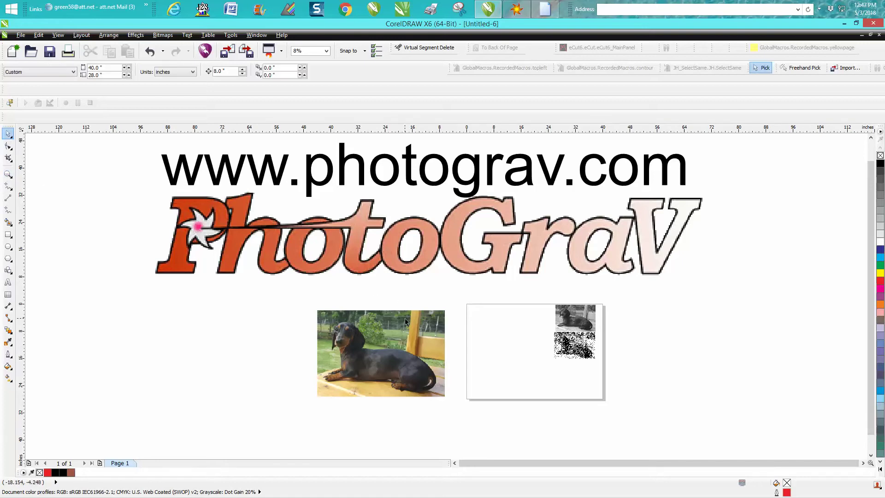
left_click(405, 318)
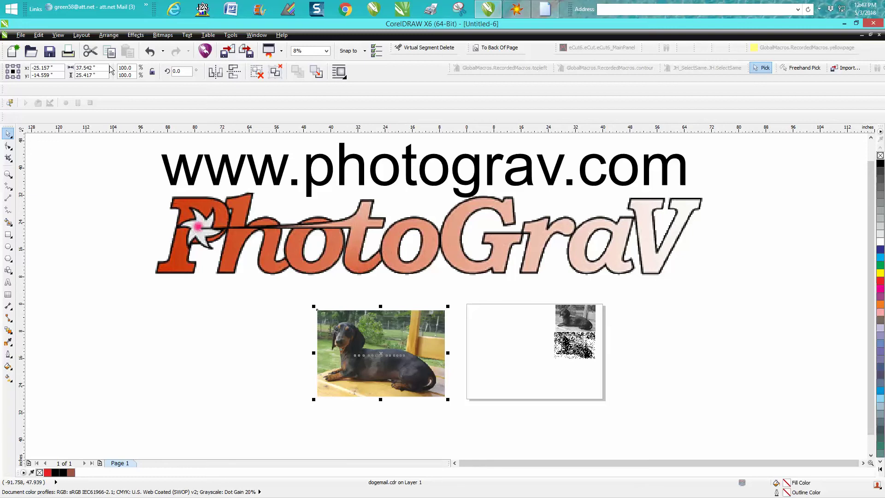
Ungroup the dog photo, remove the three small stray objects on it, and reselect the bitmap
left_click(109, 35)
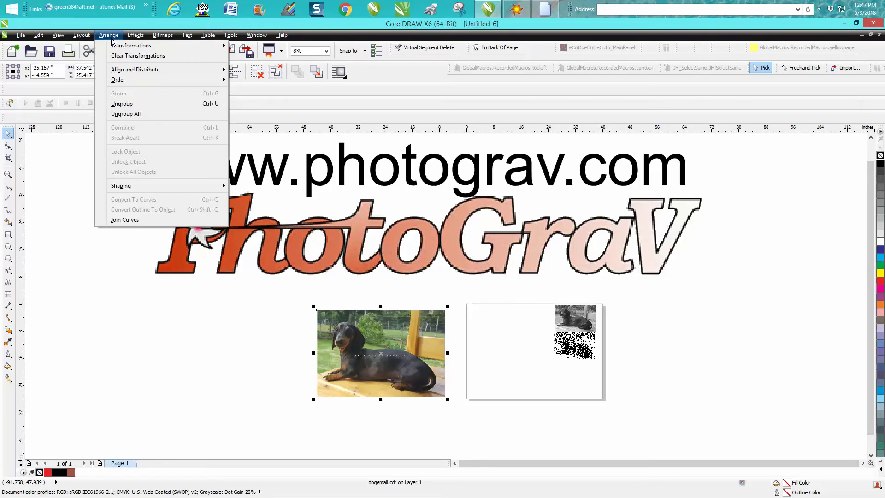
left_click(122, 104)
left_click(265, 312)
left_click_drag(289, 330, 441, 378)
key("Escape")
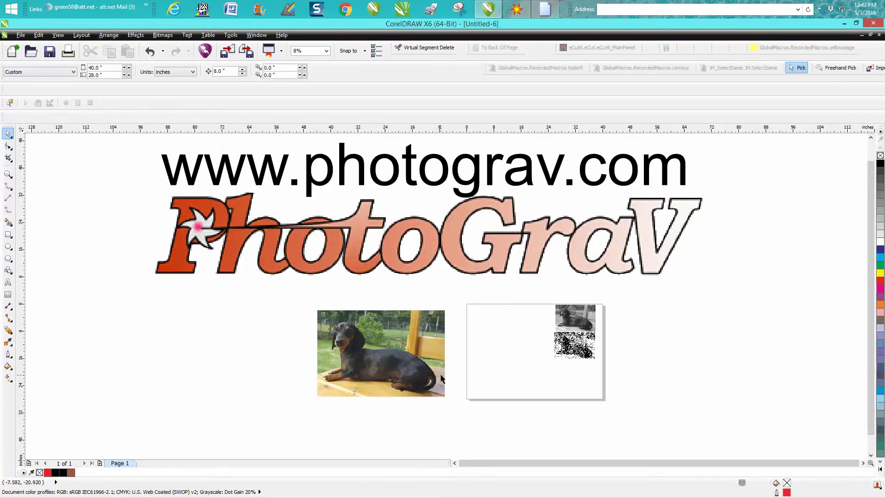
left_click(371, 355)
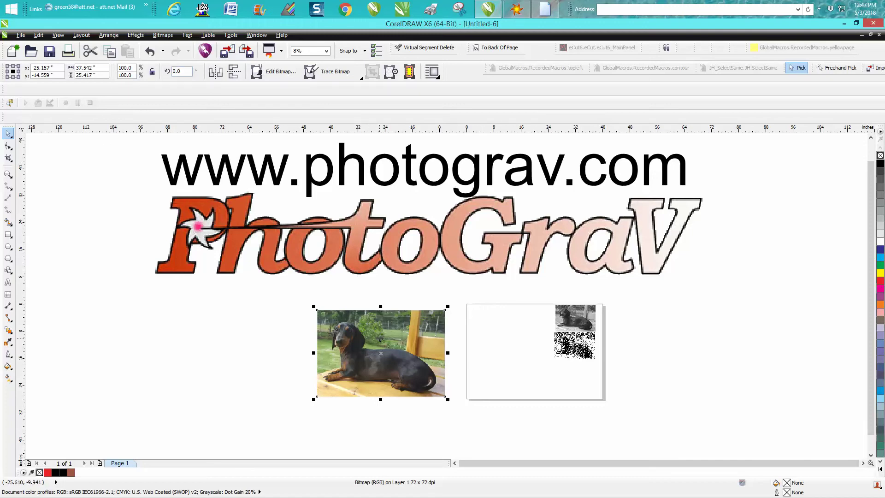
Switch the document units to millimeters and then back to inches
left_click(275, 321)
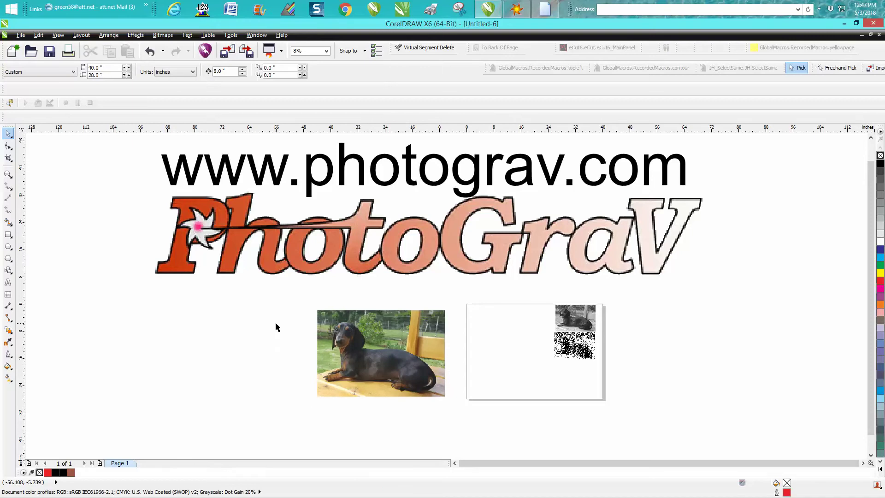
left_click(192, 72)
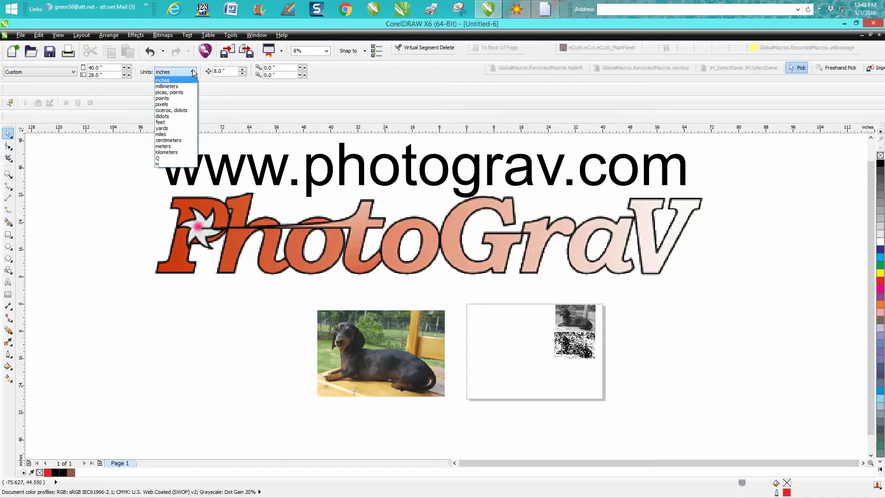
left_click(167, 87)
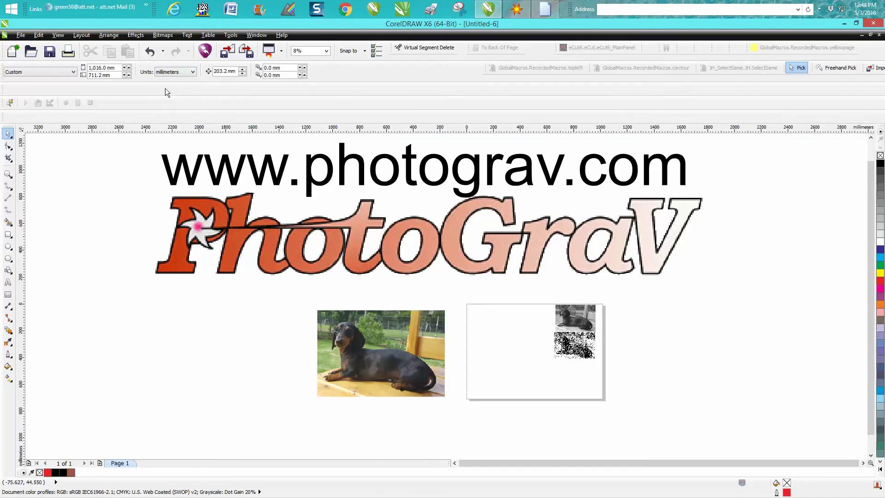
left_click(186, 71)
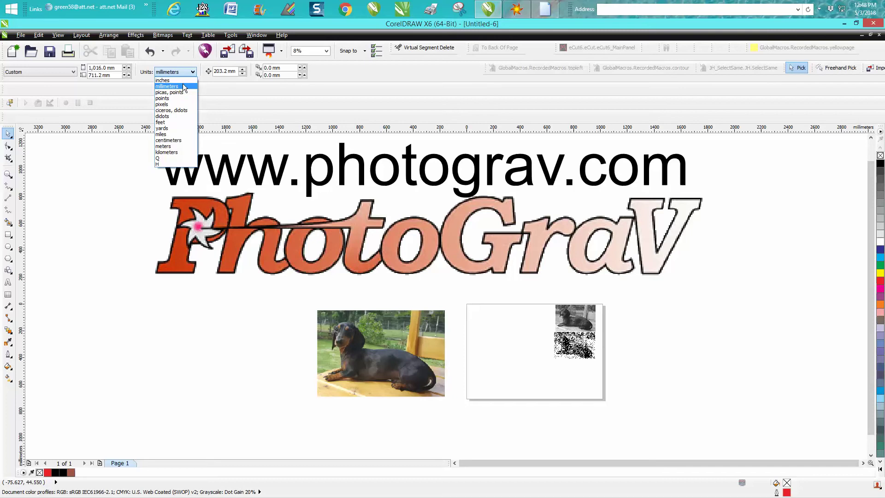
left_click(174, 81)
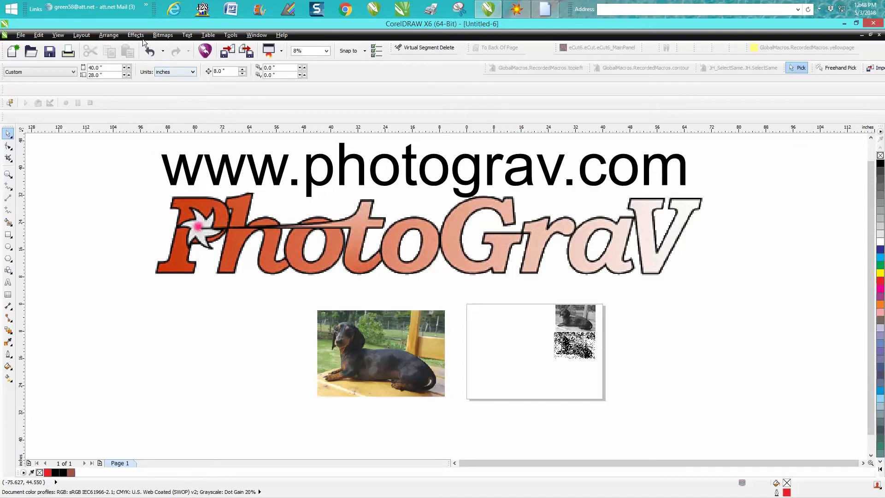
Select the dog bitmap and bring up the Bitmaps menu for it
left_click(162, 35)
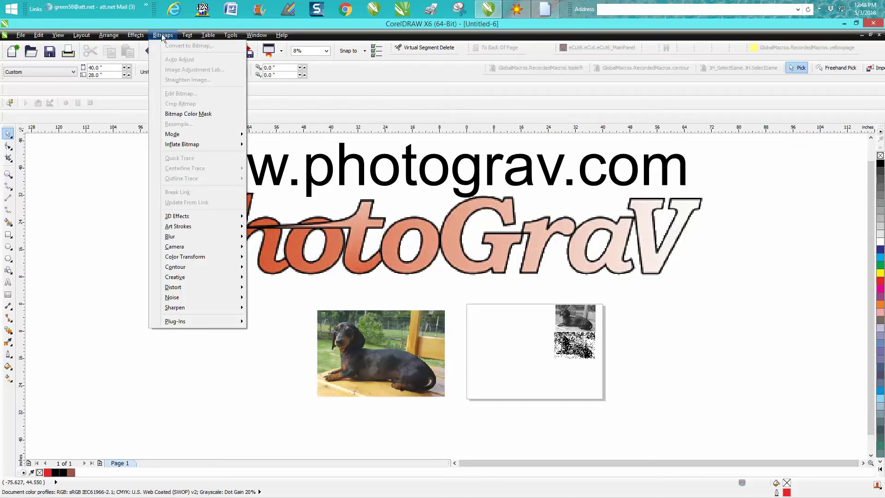
left_click(401, 362)
left_click(399, 358)
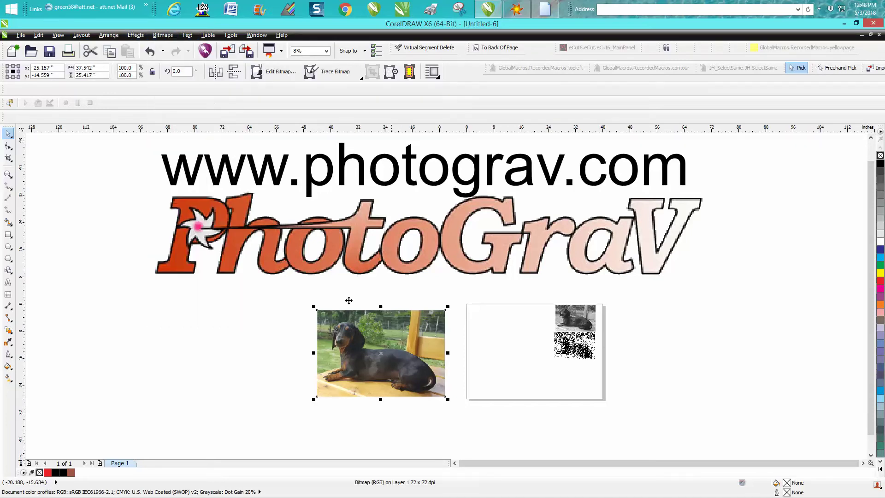
left_click(163, 35)
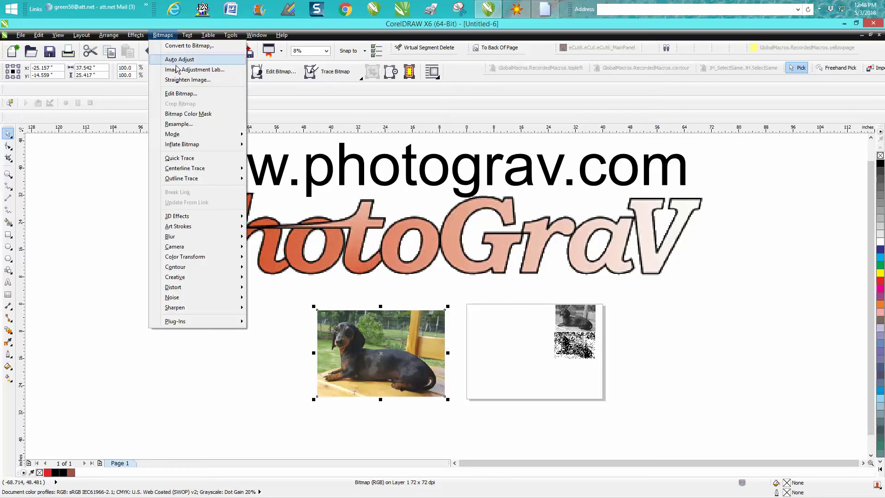
Resample the dog photo to 305 mm wide at 300 dpi horizontal resolution
left_click(190, 129)
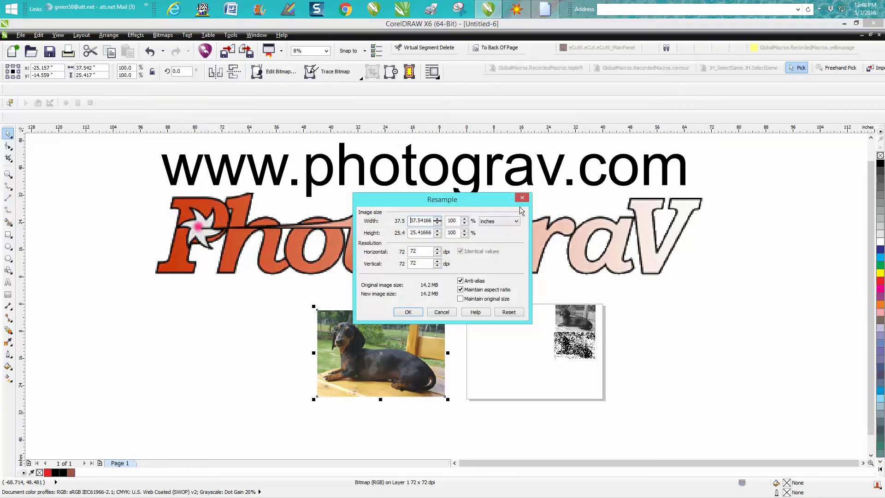
left_click(516, 222)
left_click(501, 235)
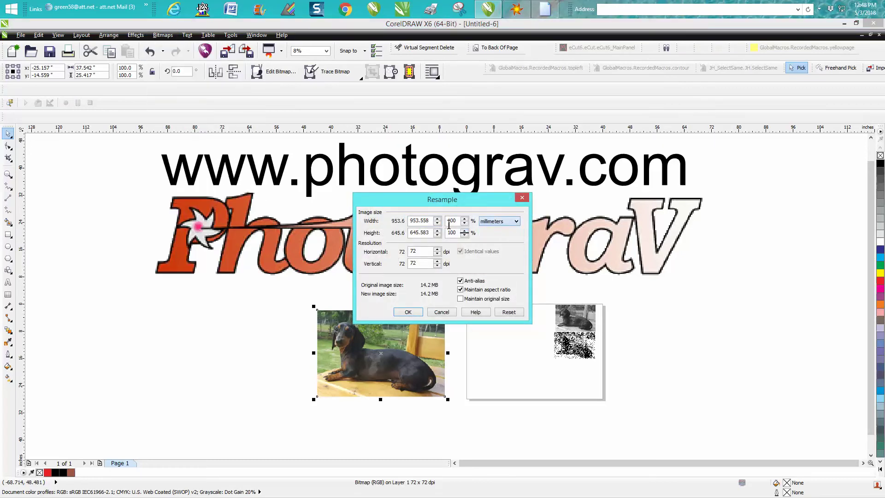
left_click_drag(430, 221, 405, 220)
type("305")
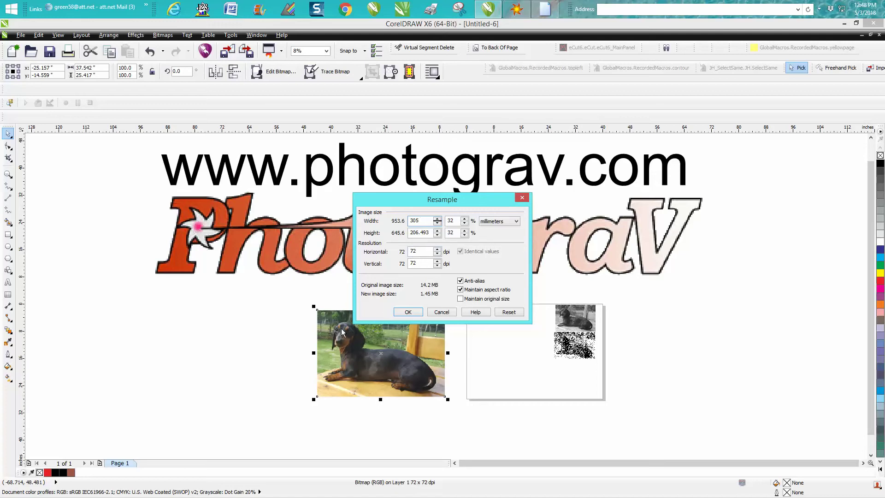
double_click(414, 249)
type("300")
left_click(408, 312)
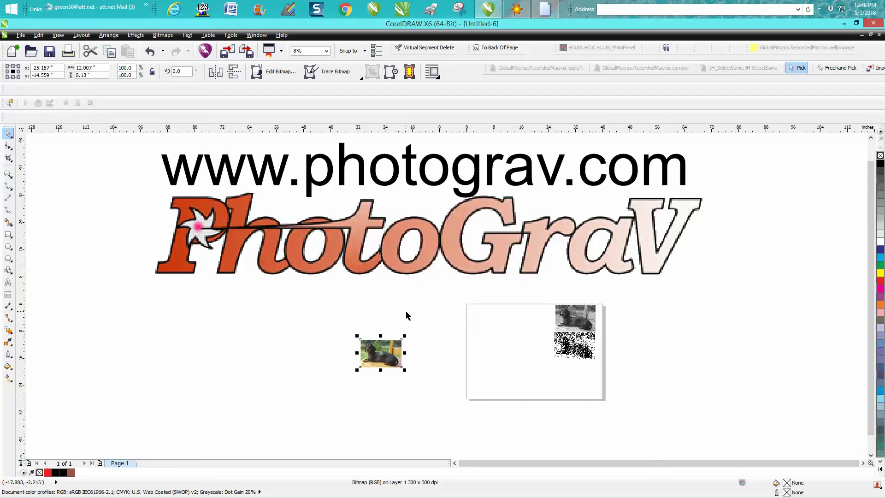
Convert the dog bitmap to grayscale through Bitmaps > Mode
left_click(153, 35)
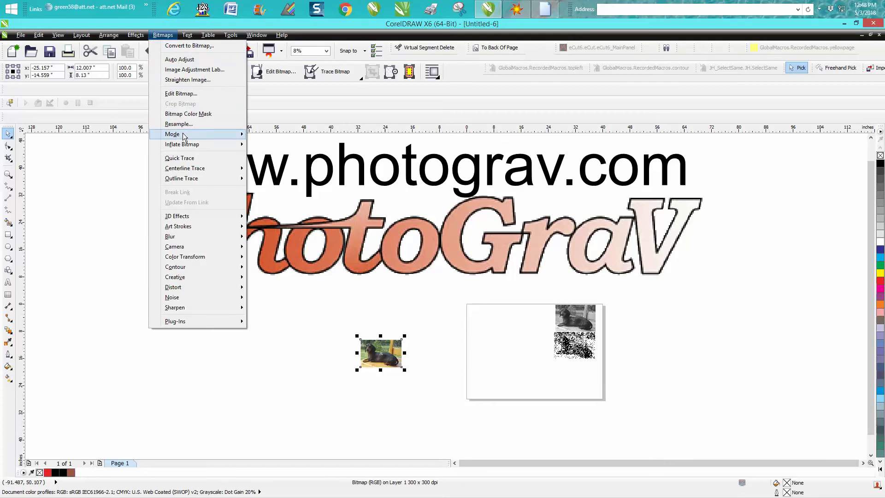
mouse_move(183, 136)
left_click(284, 146)
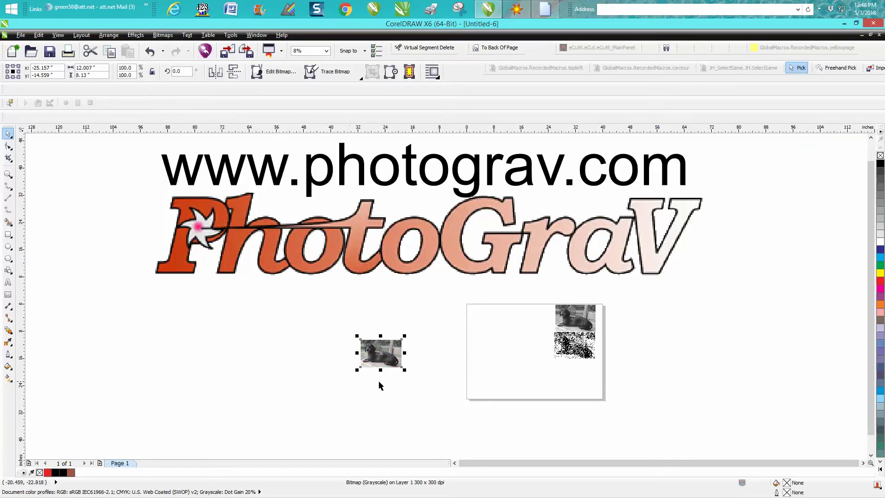
Move the grayscale dog photo onto the sample page, zoom in, and switch to PhotoGrav
left_click_drag(381, 353, 506, 324)
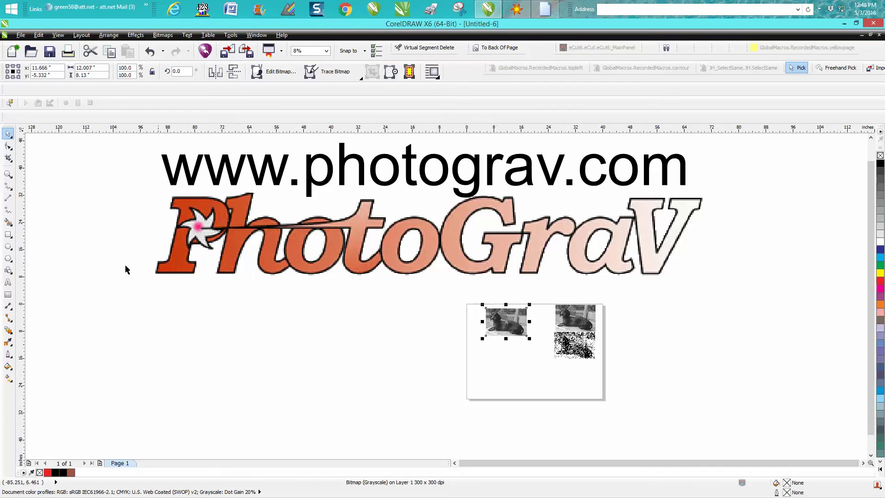
left_click(8, 174)
left_click_drag(474, 268, 636, 385)
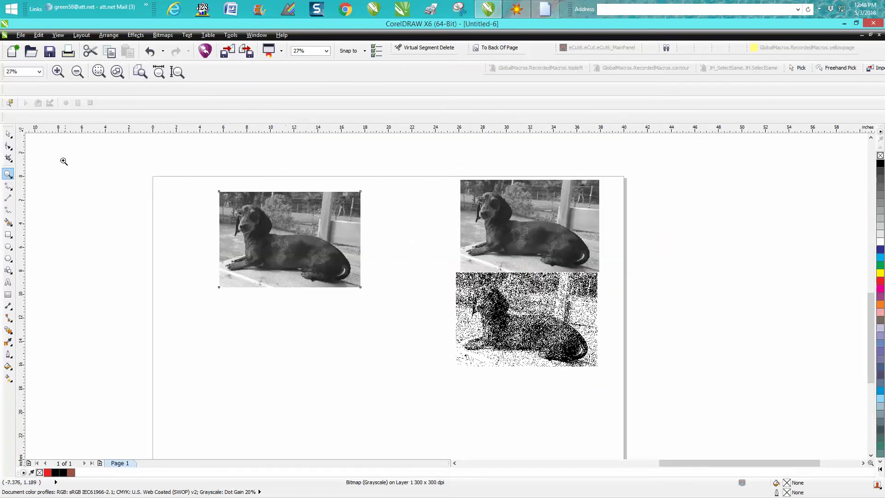
left_click(8, 133)
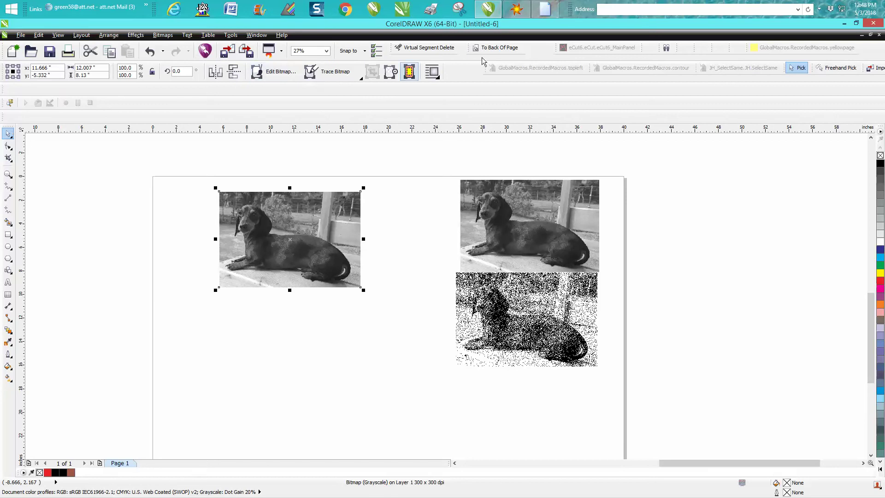
left_click(516, 9)
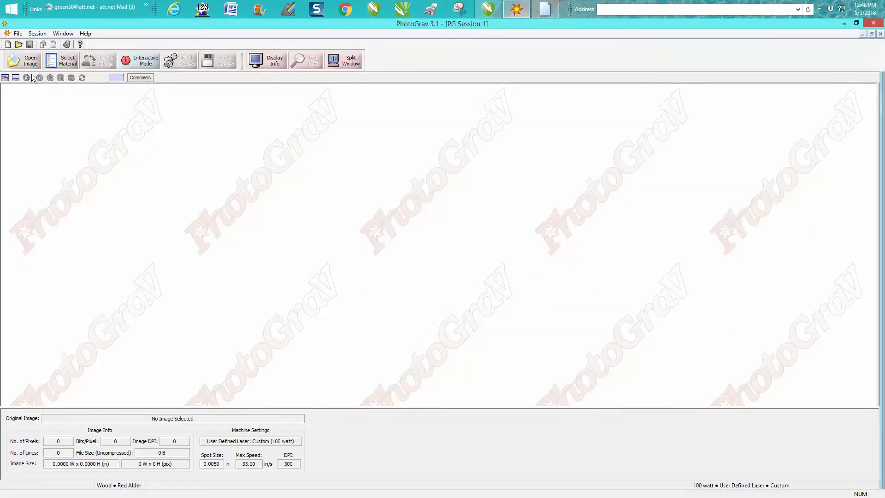
Open dogemailgray2.jpg (3543 × 2362 px, 300 DPI) in PhotoGrav
left_click(28, 60)
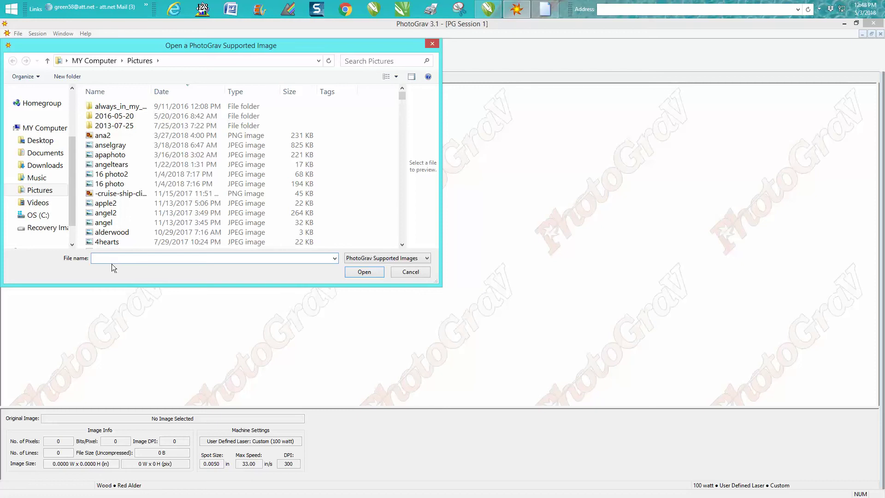
type("doge")
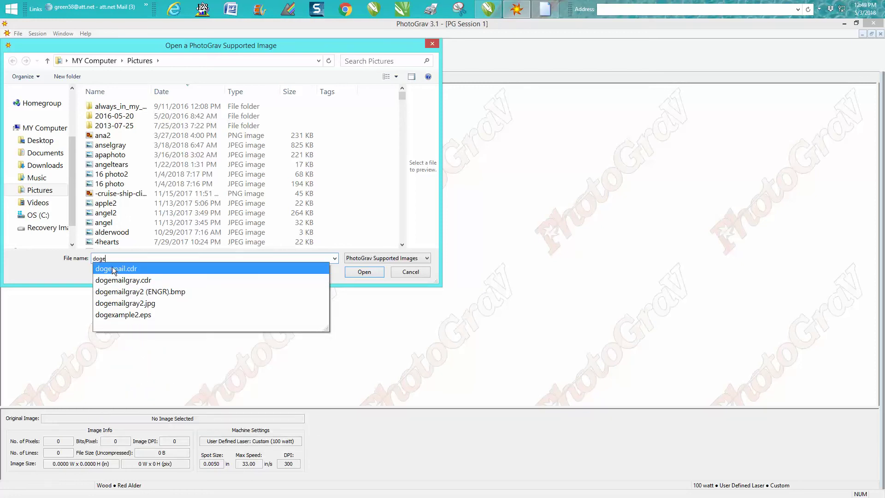
left_click(134, 304)
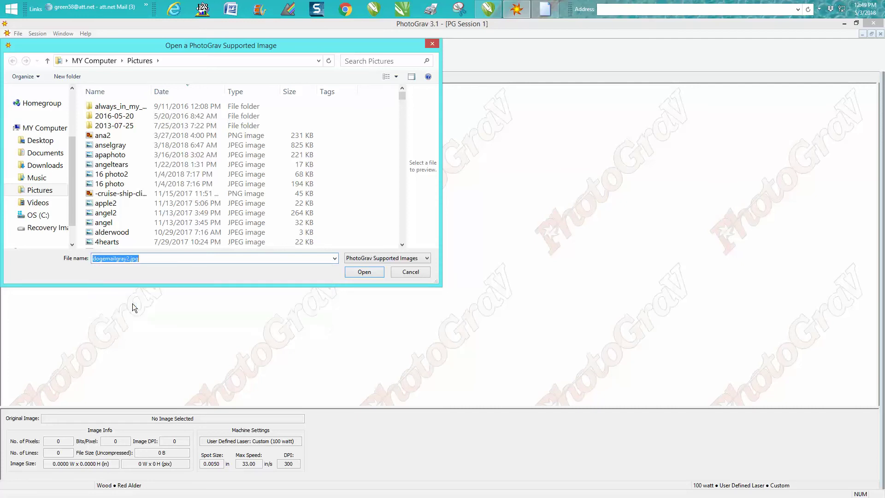
left_click(363, 273)
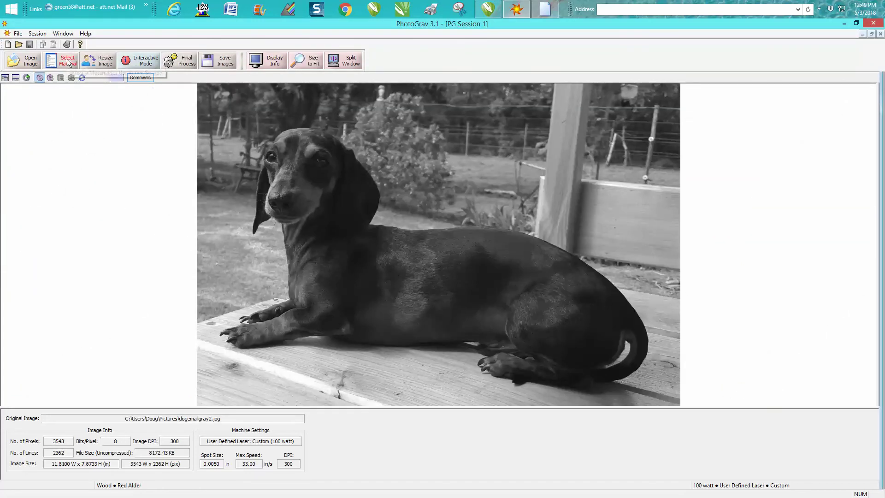
left_click(67, 62)
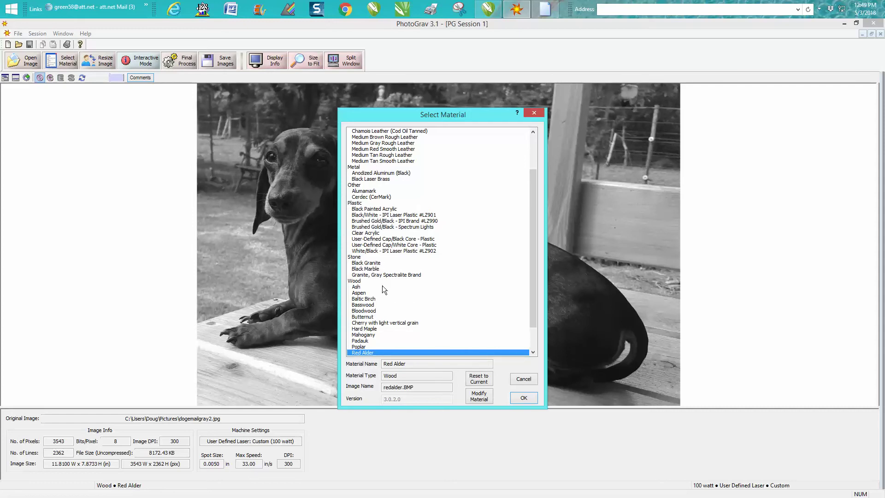
Pick Wood > Baltic Birch in the material list and confirm it
mouse_move(529, 233)
left_mouse_down()
mouse_move(532, 185)
mouse_move(537, 248)
left_mouse_up()
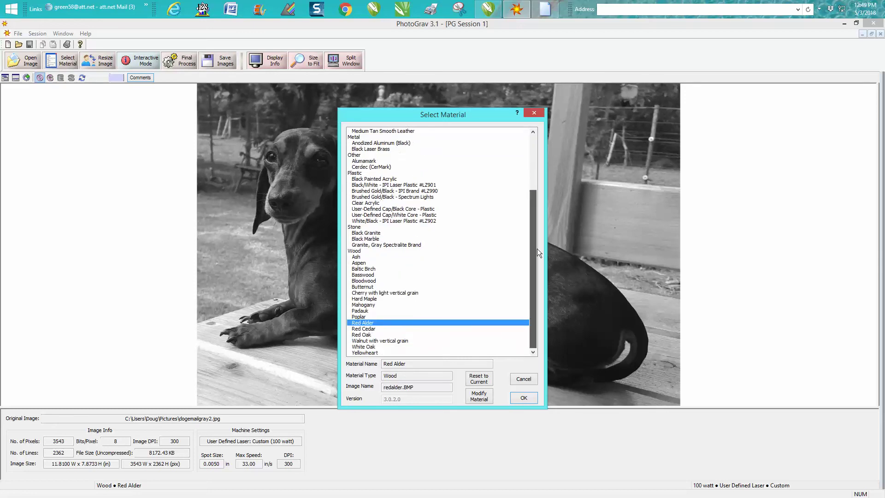
left_click(369, 270)
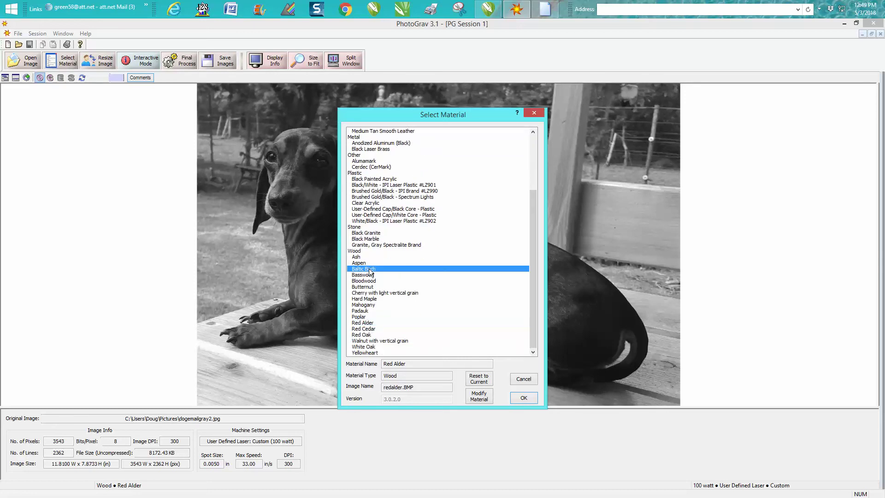
left_click(520, 402)
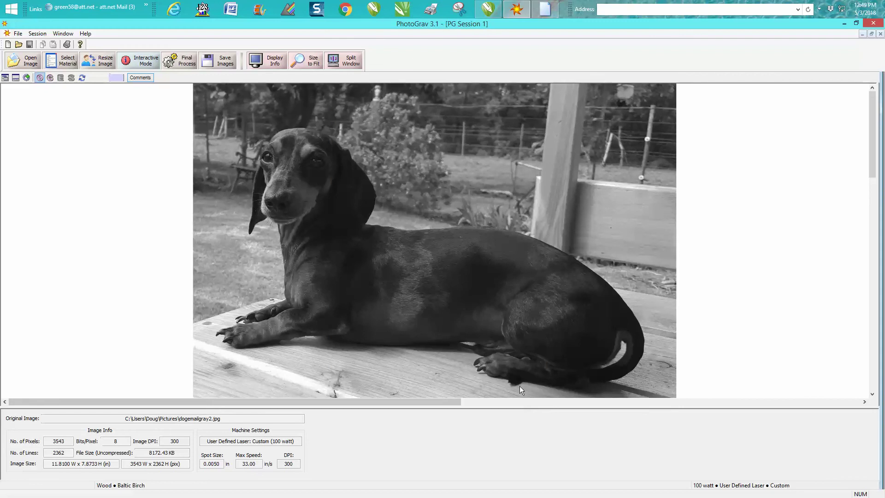
Resize the dog image to 300 mm wide in millimetre units and apply
left_click(106, 63)
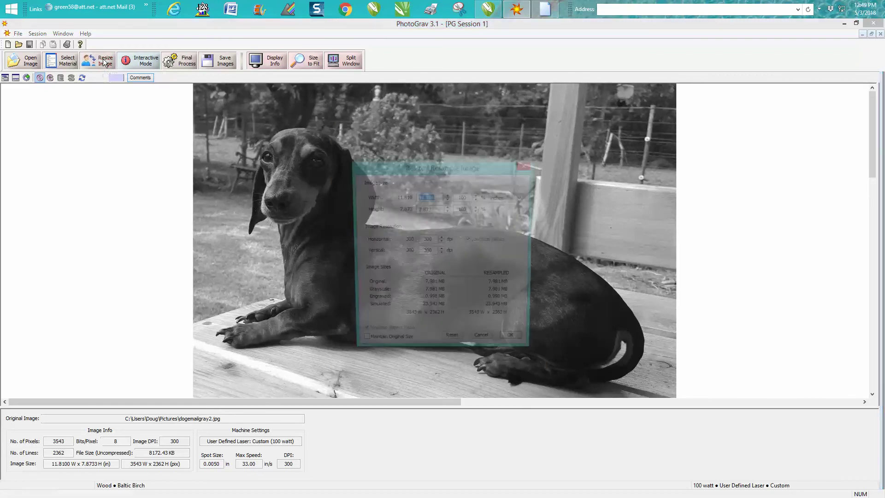
left_click(522, 198)
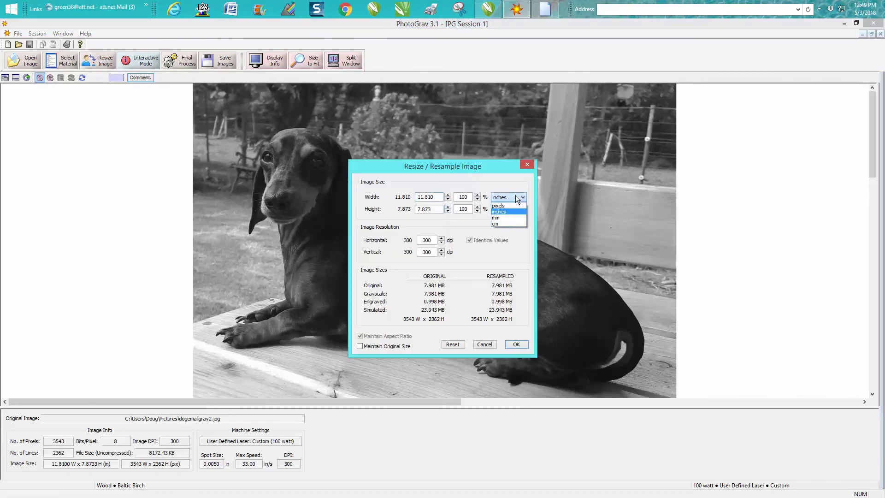
left_click(502, 217)
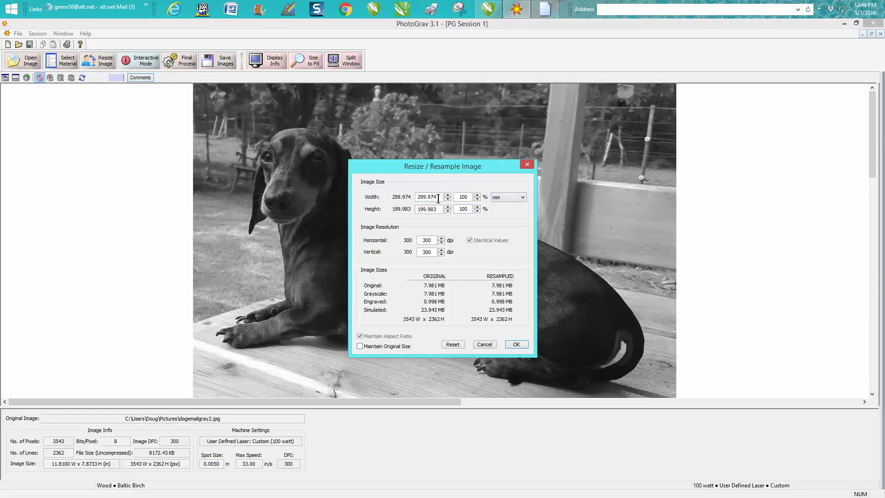
left_click_drag(438, 198, 412, 197)
type("30")
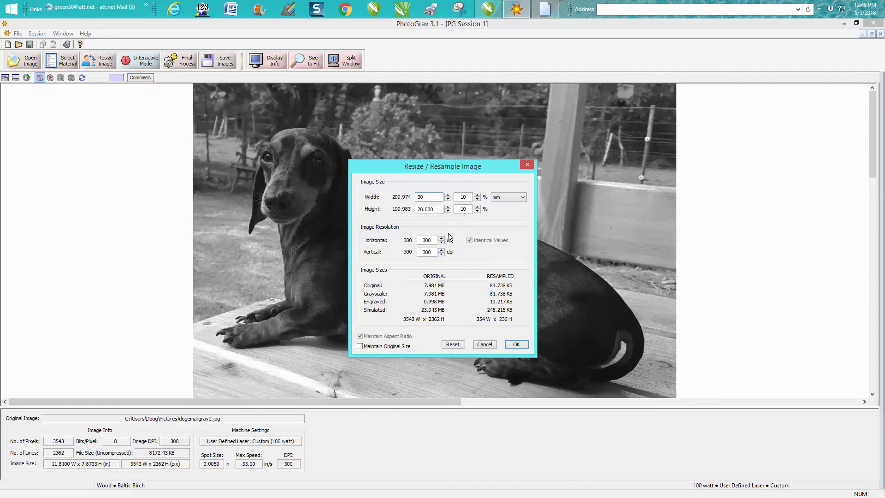
type("0")
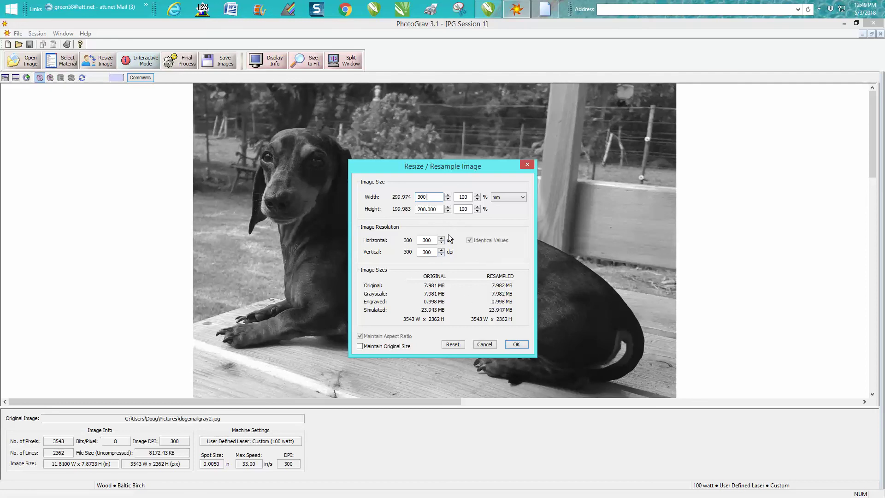
left_click(513, 344)
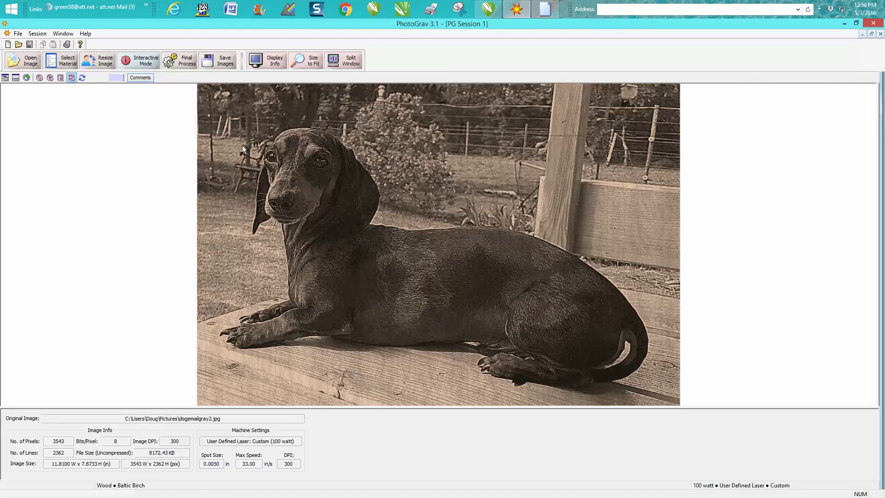
Save the engraved image as dogemailgray2 (ENGR).bmp, overwriting the old file, and return to CorelDRAW
left_click(220, 62)
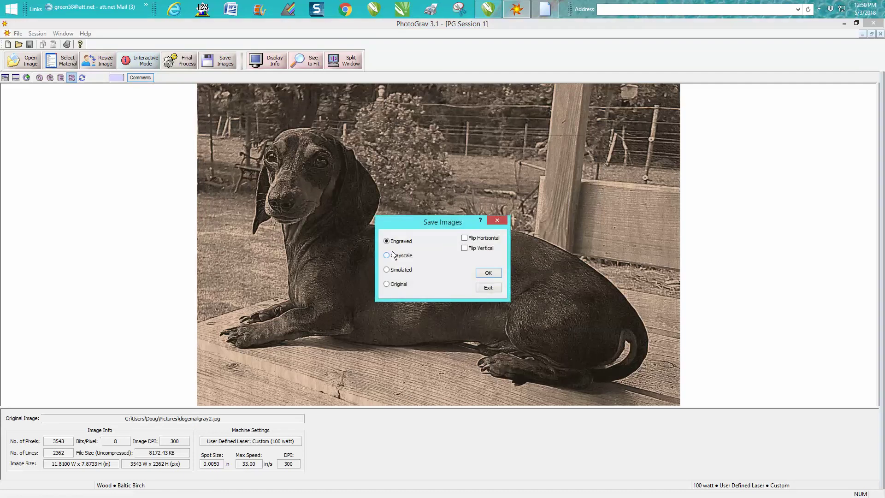
left_click(490, 273)
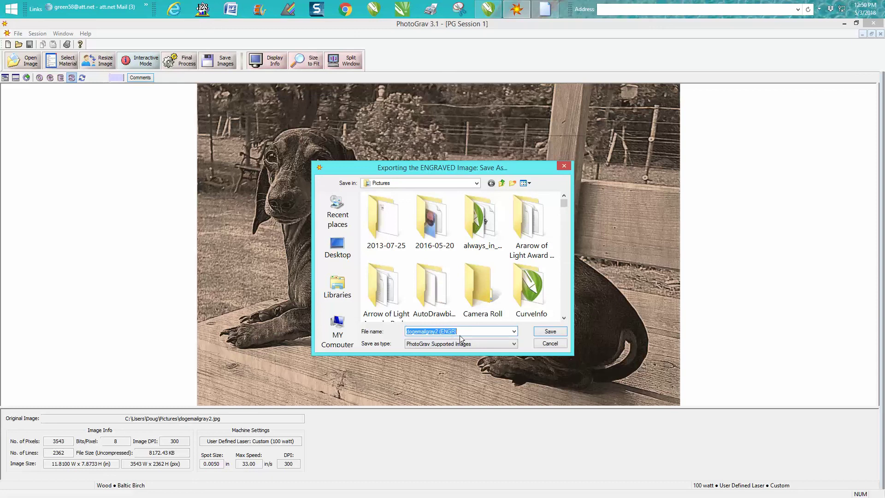
left_click(539, 331)
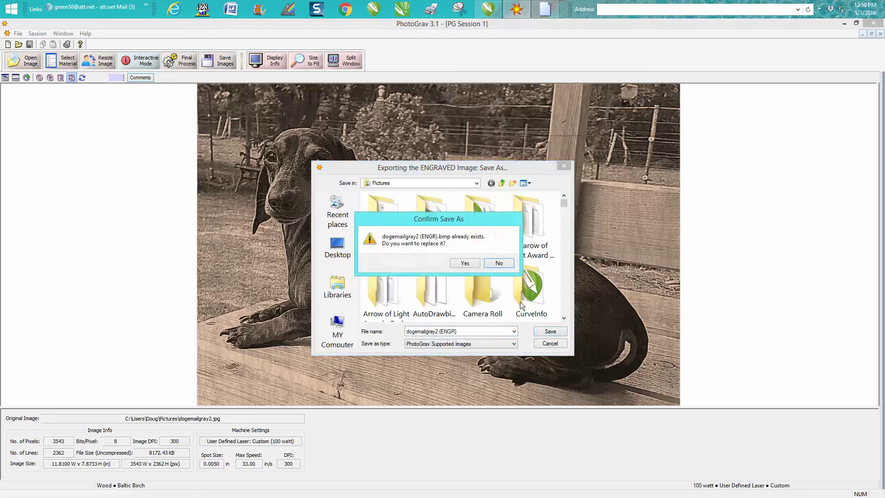
left_click(474, 263)
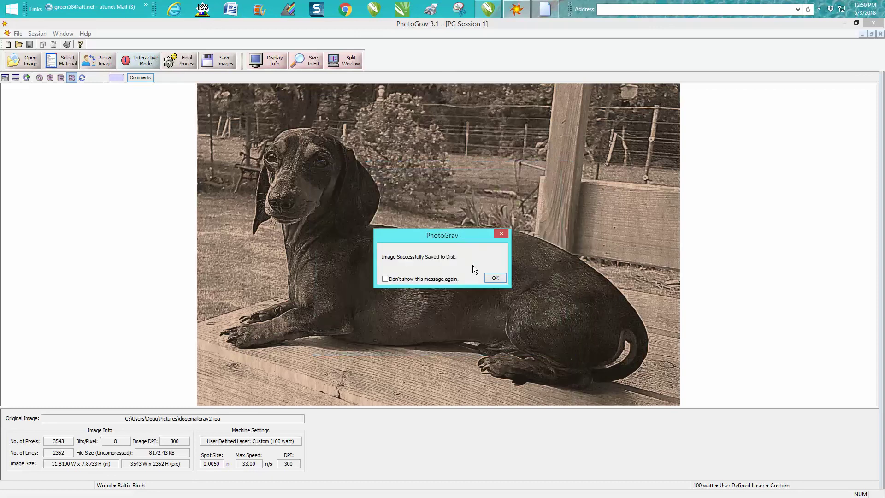
left_click(494, 279)
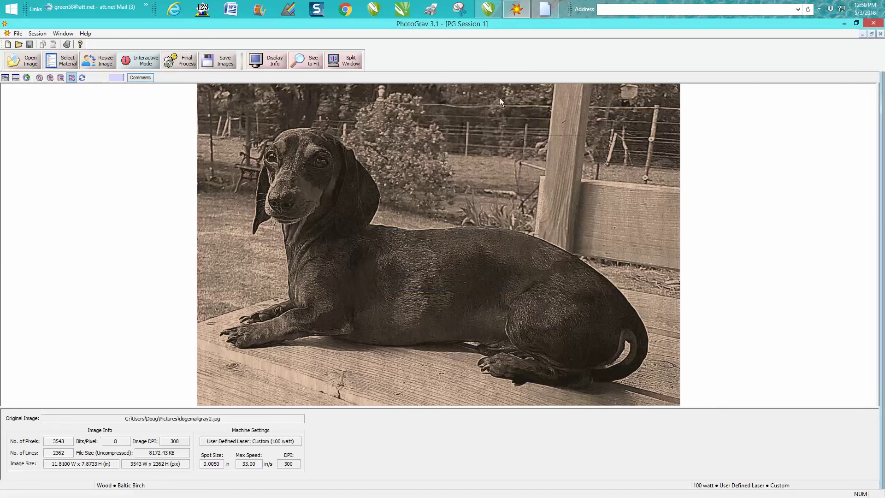
left_click(488, 9)
Move the dithered dog bitmap to the page's top-left, the grayscale photo lower right, and zoom in
left_click_drag(527, 319, 300, 351)
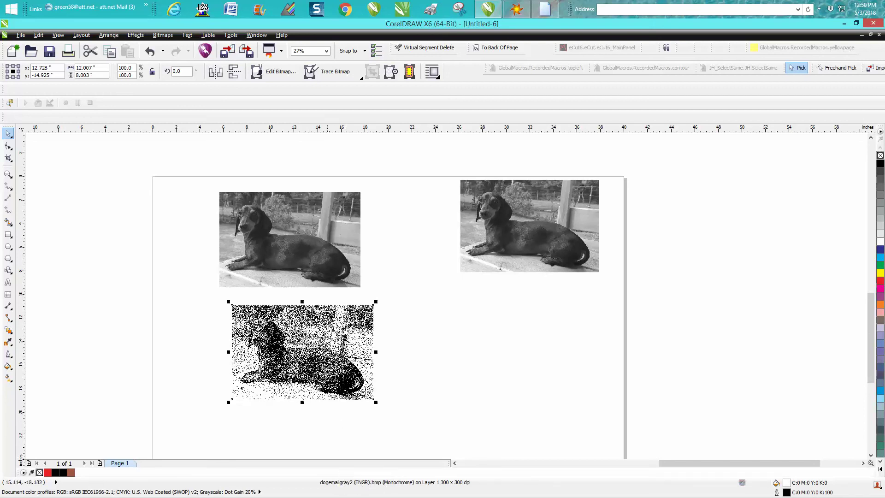
left_click_drag(305, 336, 269, 286)
left_click_drag(285, 209, 493, 347)
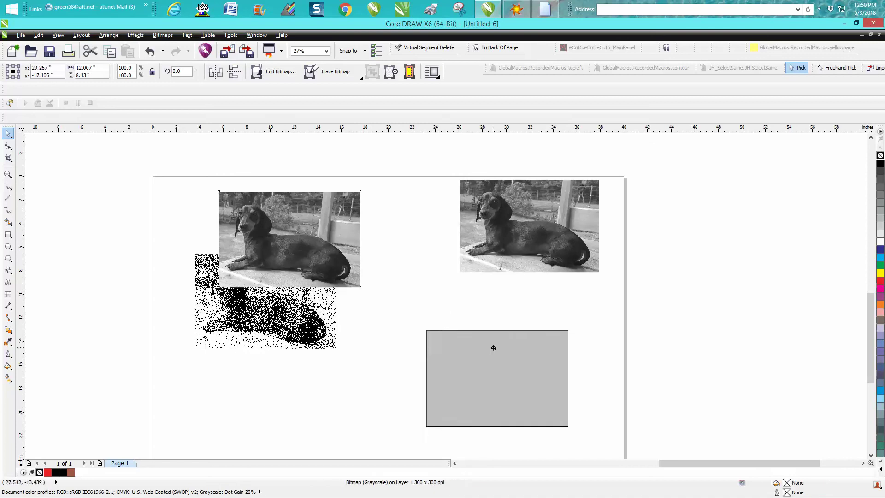
left_click(218, 303)
left_click_drag(194, 254, 153, 177)
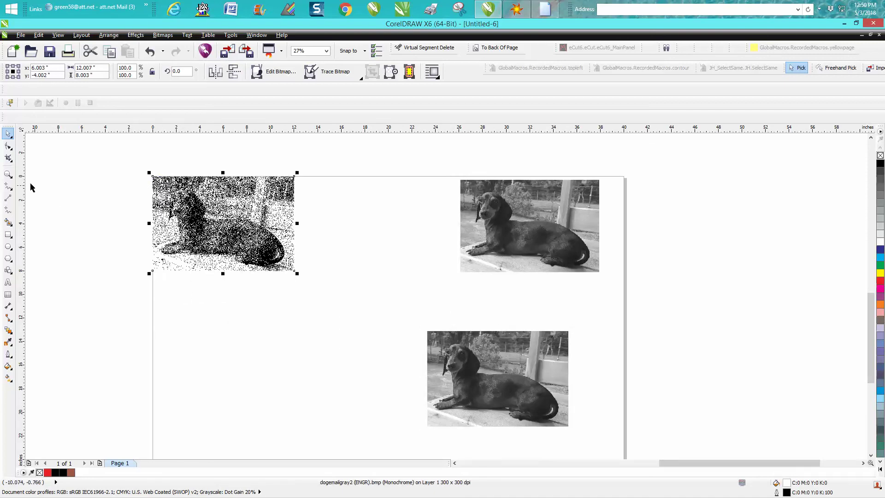
left_click(8, 174)
left_click_drag(147, 170, 311, 282)
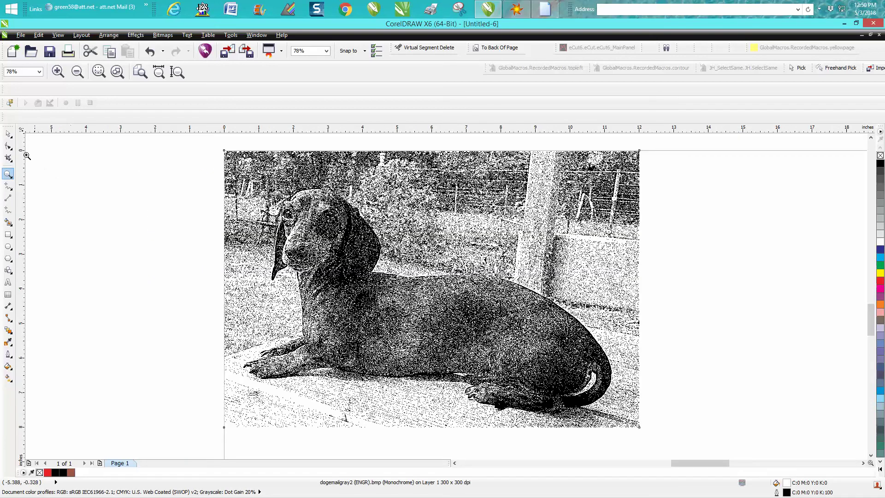
left_click(9, 134)
left_click(165, 226)
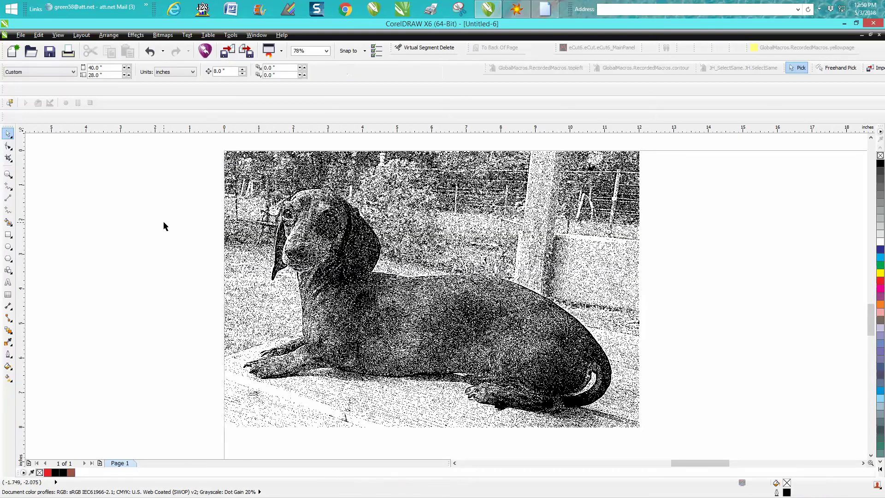